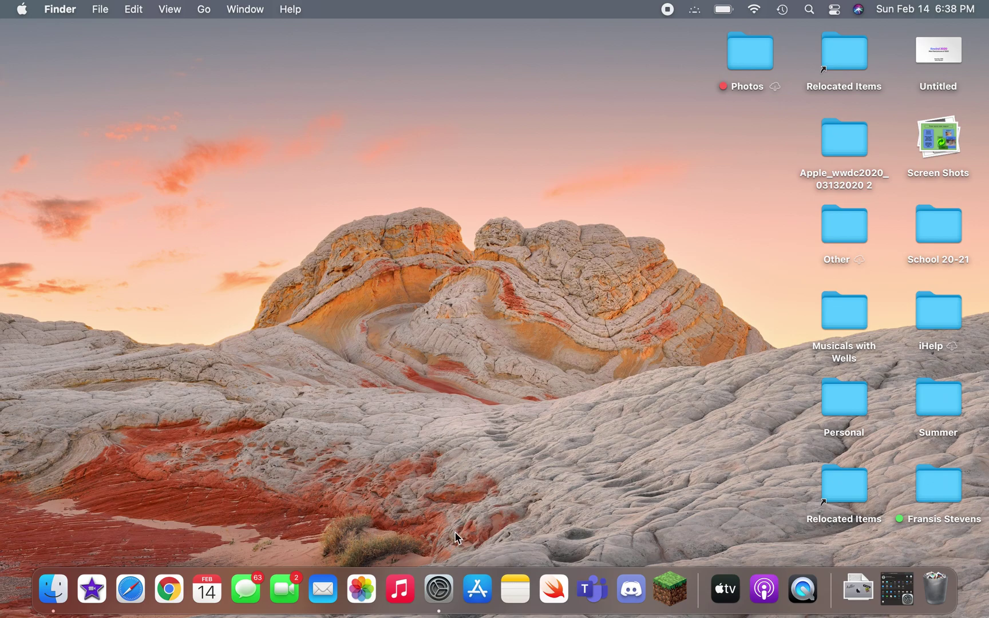
- Launch System Preferences from the Dock to show the preference pane grid
click(440, 589)
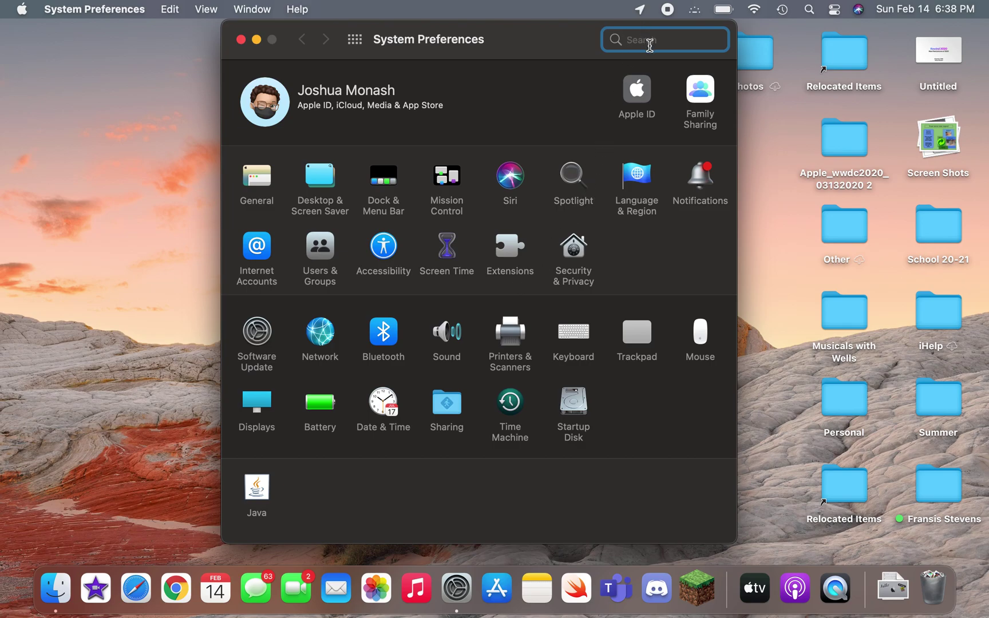
text(ulo)
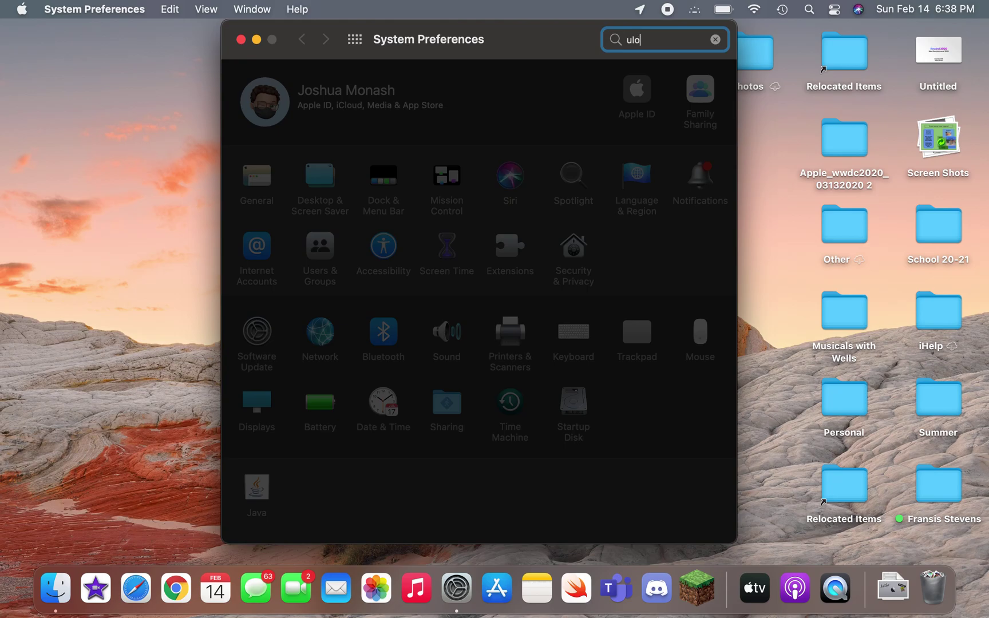
- Search 'unlo' and open the 'Allow Apple Watch to unlock your Mac' result in Security & Privacy
key(BackSpace)
key(BackSpace)
text(nlo)
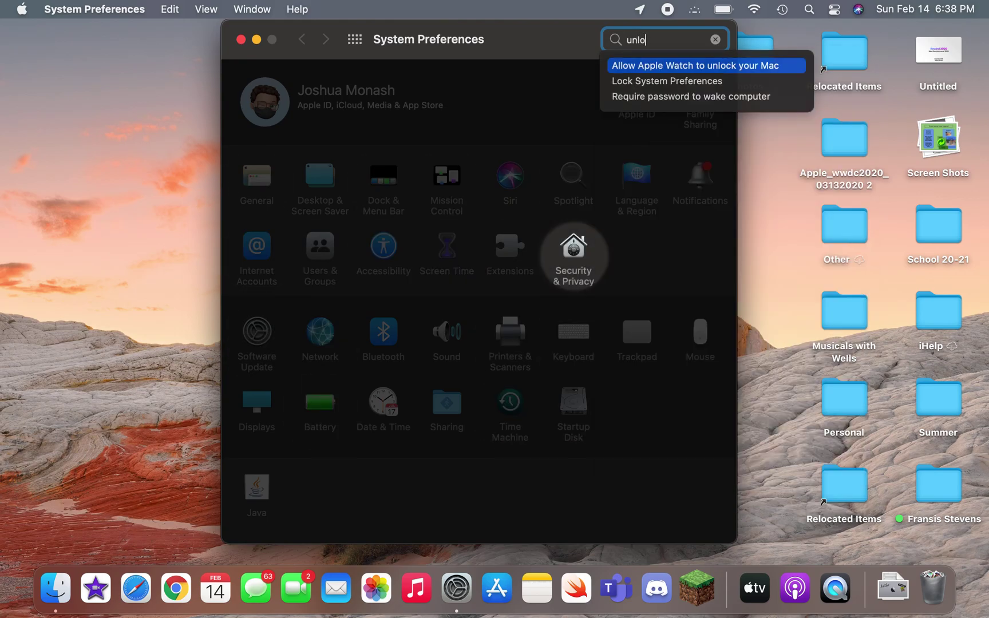
click(625, 69)
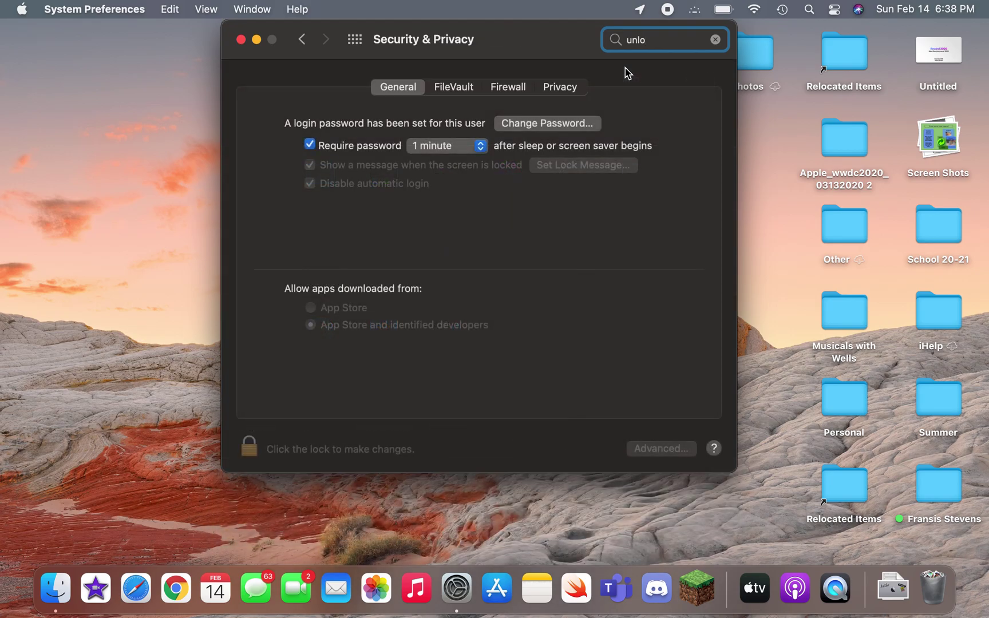
key(cmd+l)
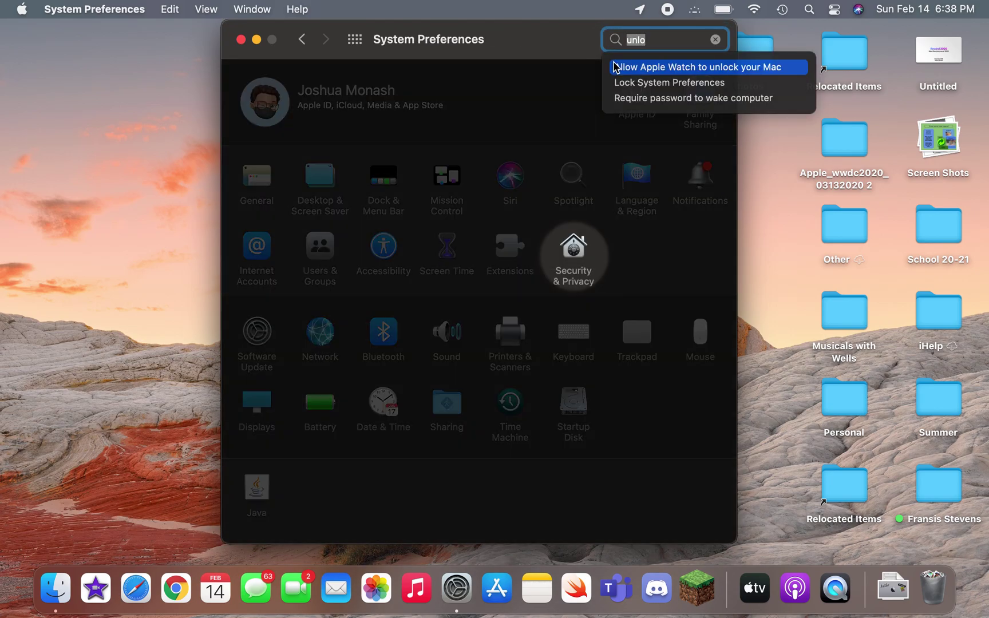
click(692, 73)
key(Return)
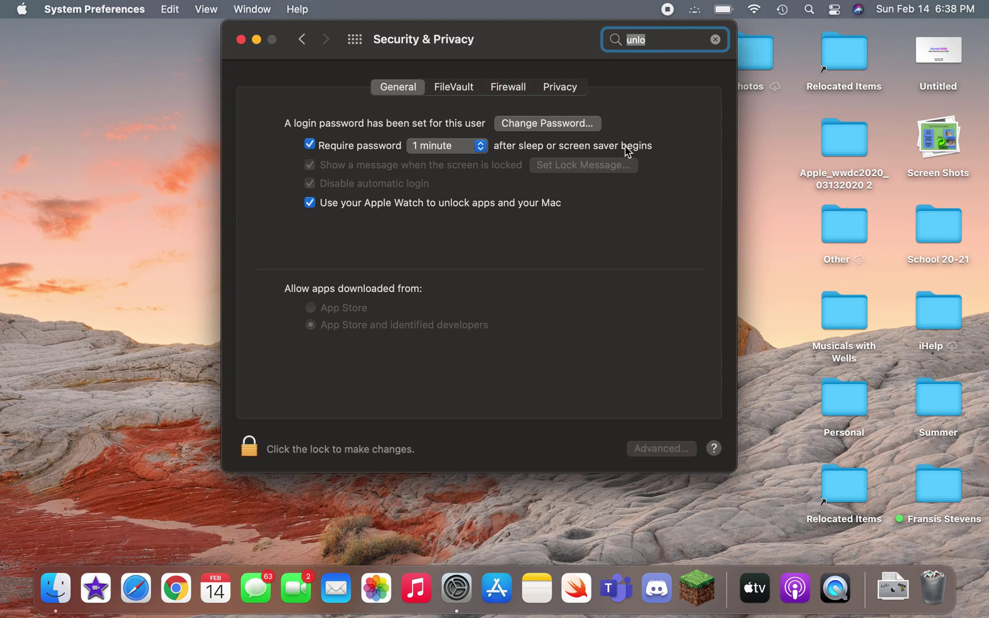
- Toggle 'Use your Apple Watch to unlock apps and your Mac' off and on, confirming with the password
click(566, 288)
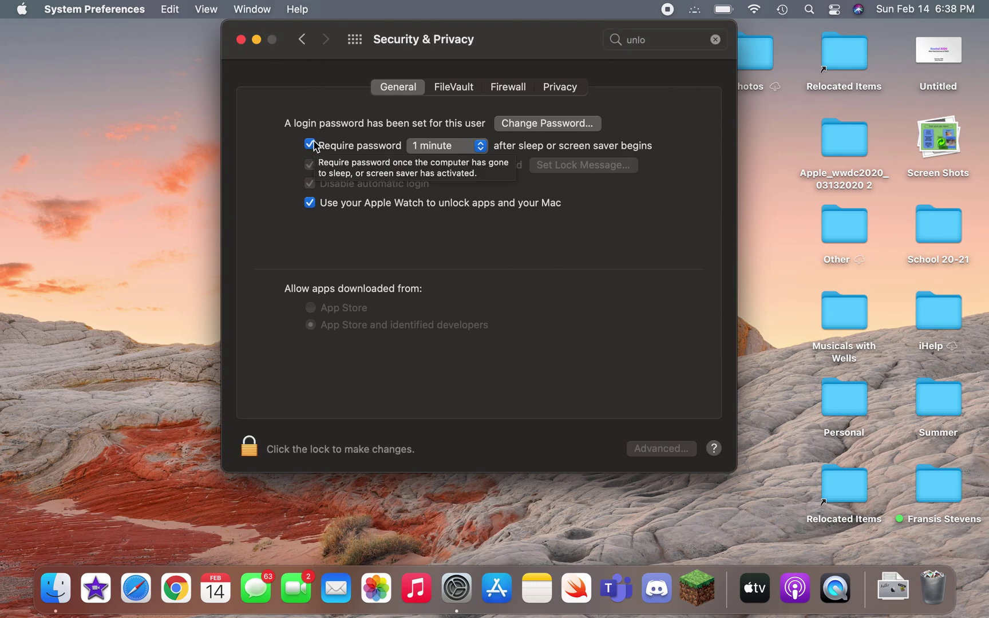
click(309, 204)
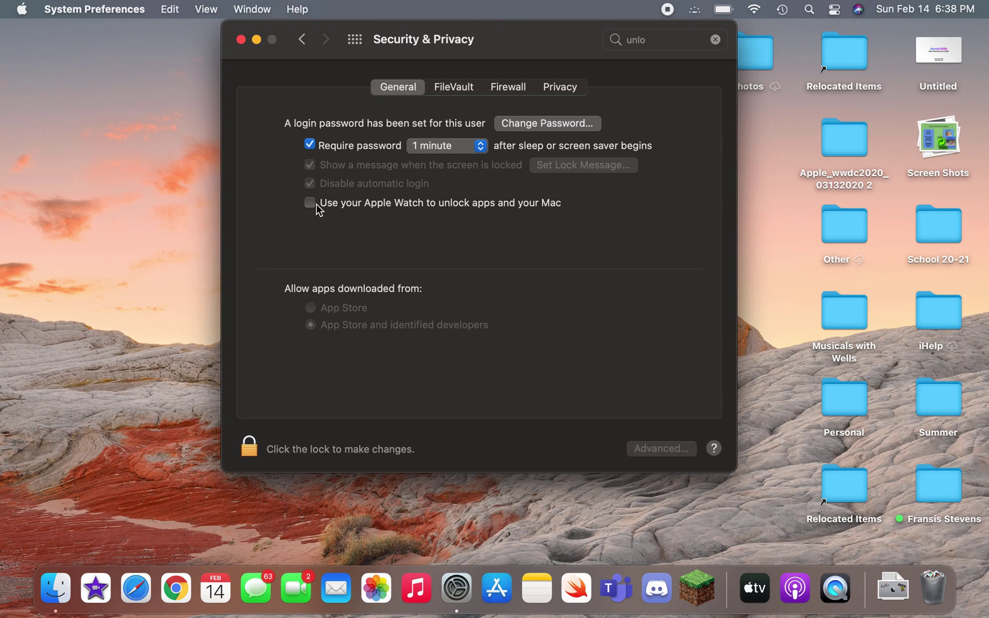
click(368, 203)
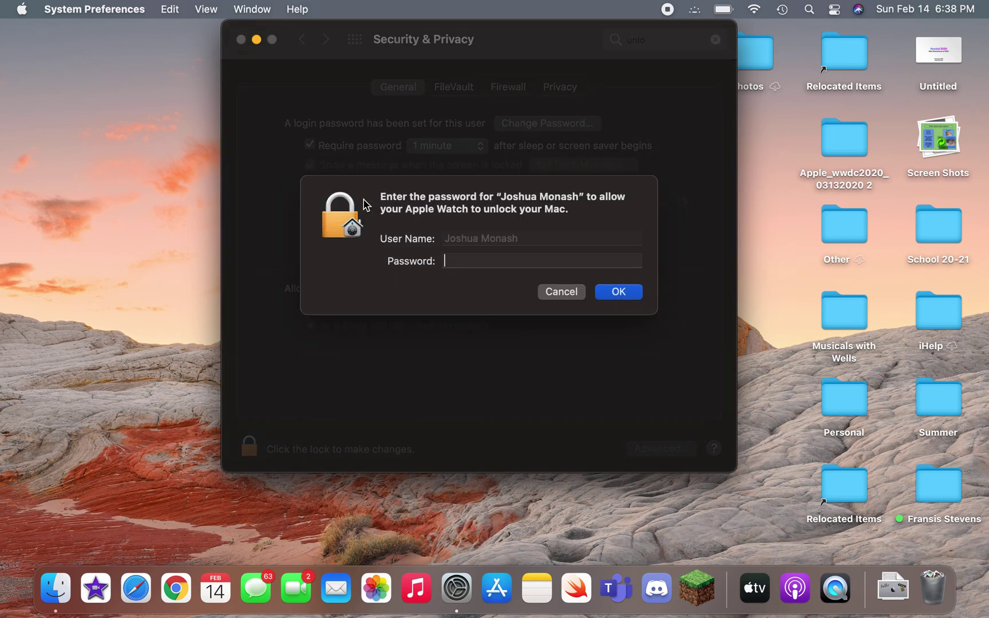
text(••••••••••)
key(Return)
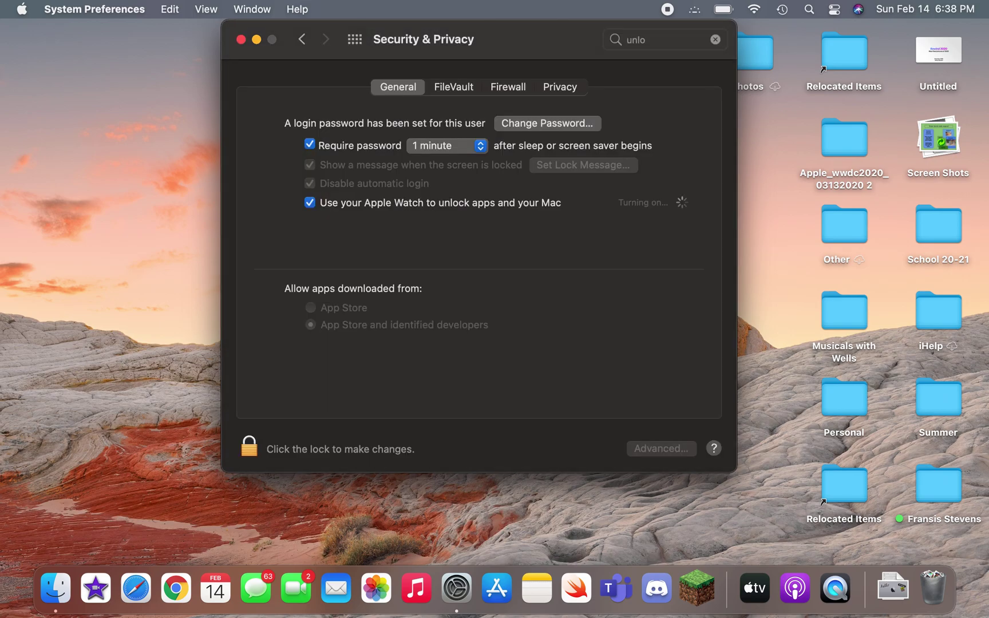